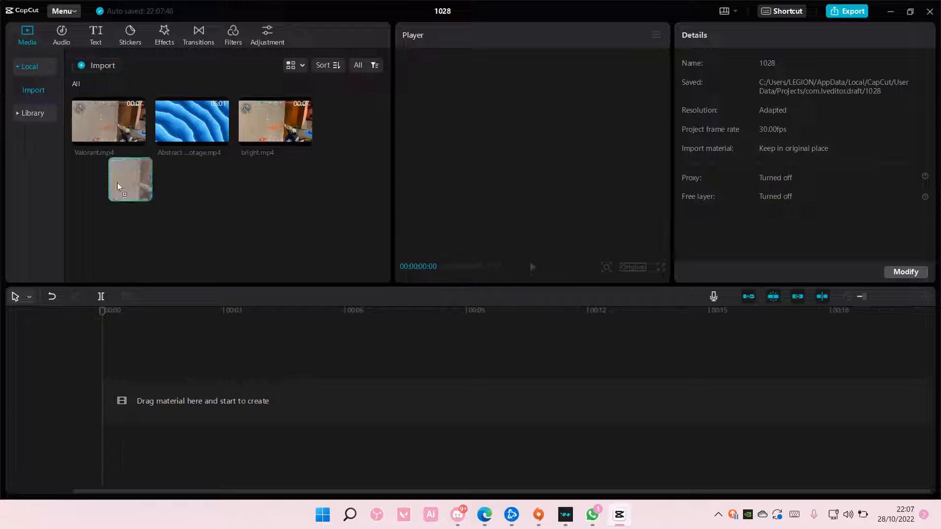
Step: Place Valorant.mp4 on the timeline with bright.mp4 directly after it
left_click_drag(118, 183, 102, 386)
left_click_drag(275, 121, 389, 398)
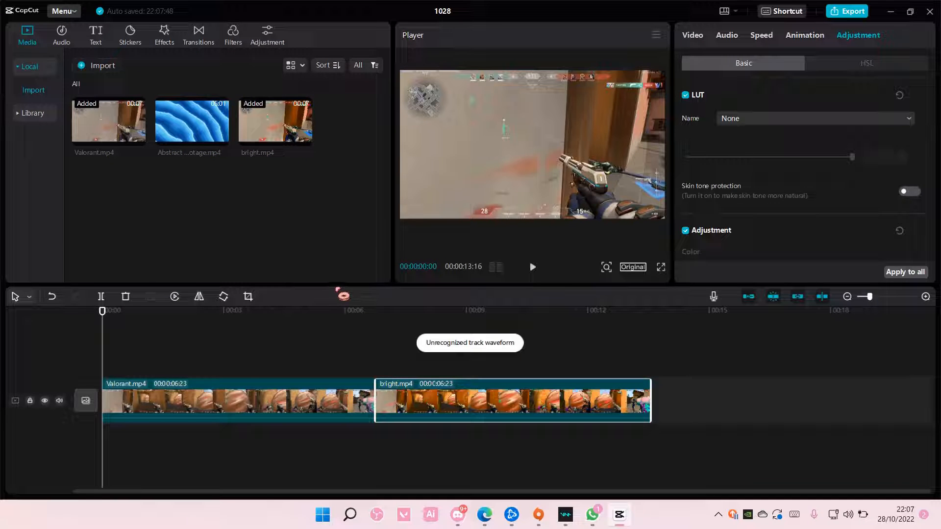
Step: Box-select both clips and group them as Combo A
left_click(196, 336)
left_click_drag(196, 336, 466, 419)
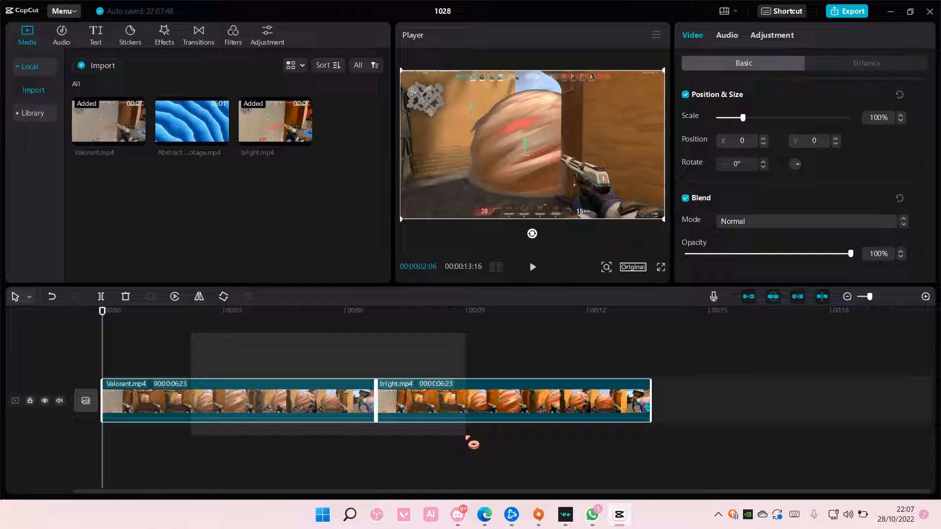
right_click(465, 419)
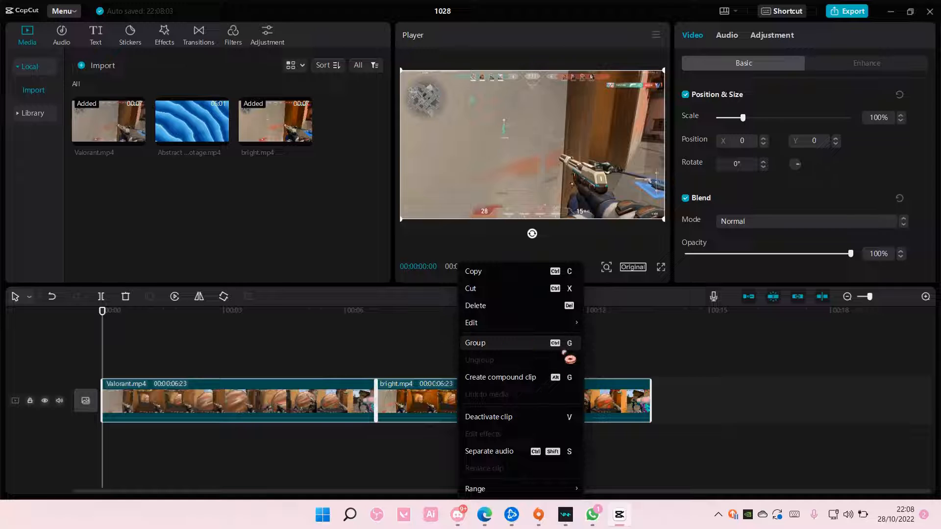
left_click(514, 343)
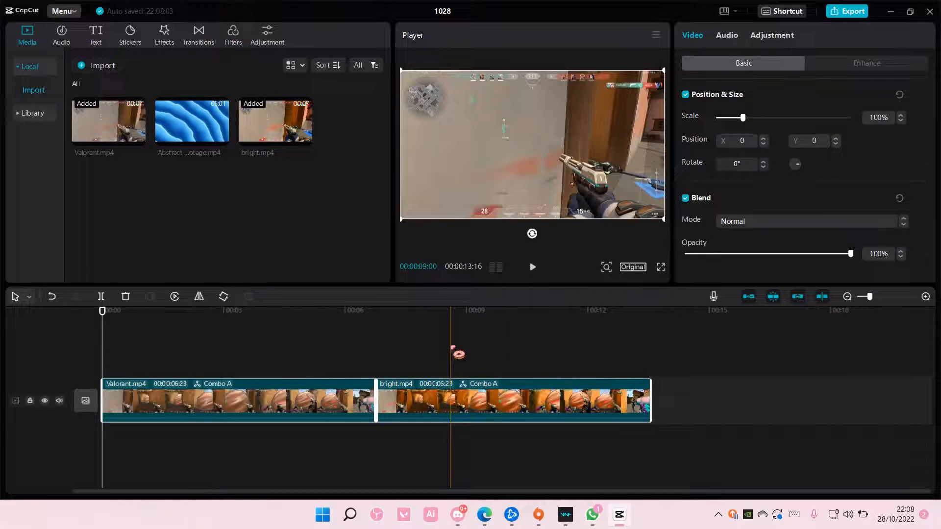
Step: Move the group to an upper track and back to the main track start, previewing around 00:06:23
left_click(447, 448)
left_click_drag(294, 403, 346, 360)
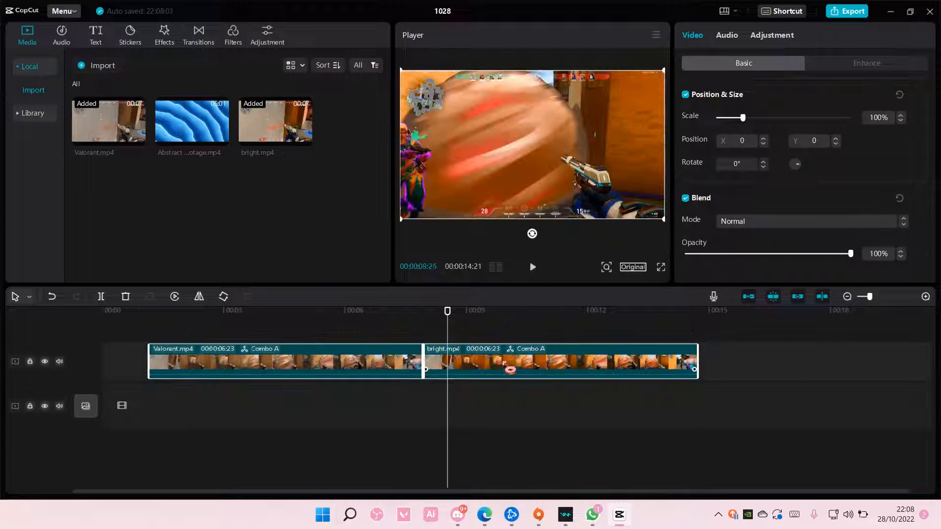
left_click_drag(510, 368, 452, 408)
left_click_drag(447, 313, 376, 312)
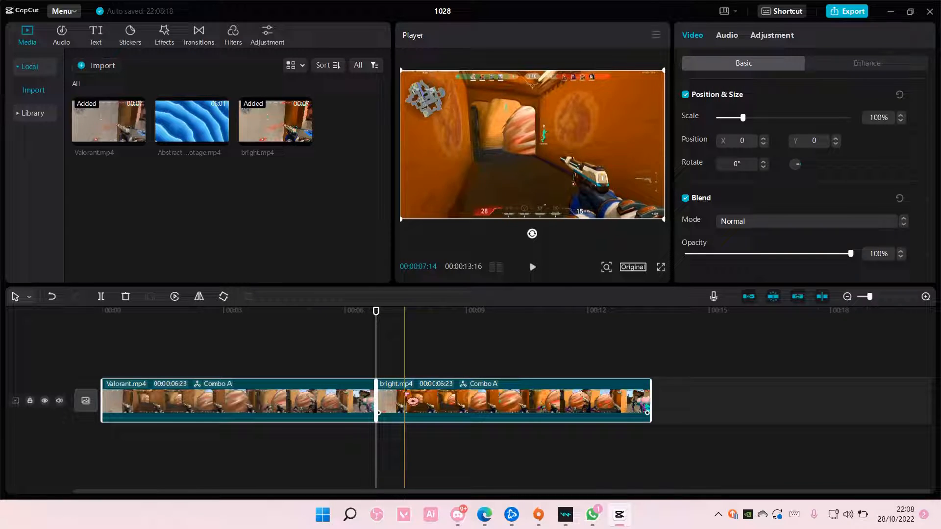
Step: Merge the group into a compound clip, preview it, then undo the merge
right_click(405, 401)
left_click(450, 392)
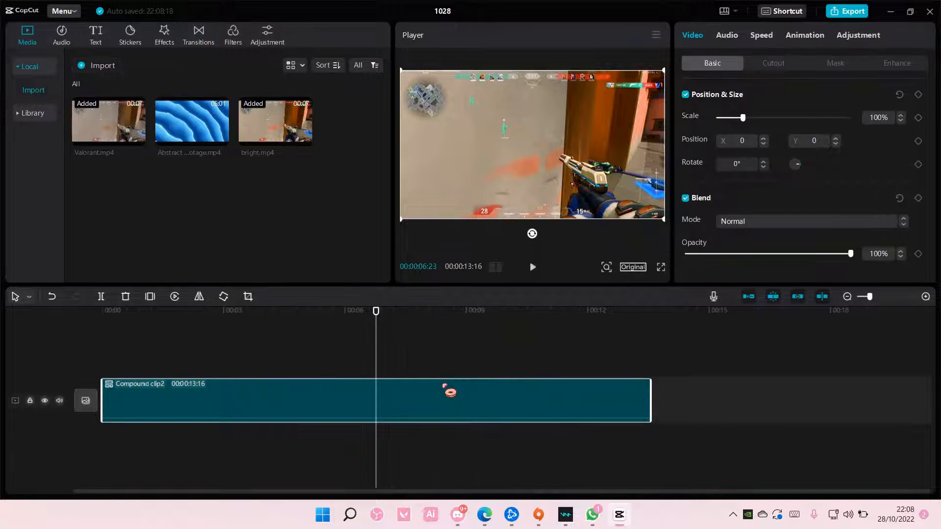
left_click_drag(376, 313, 343, 317)
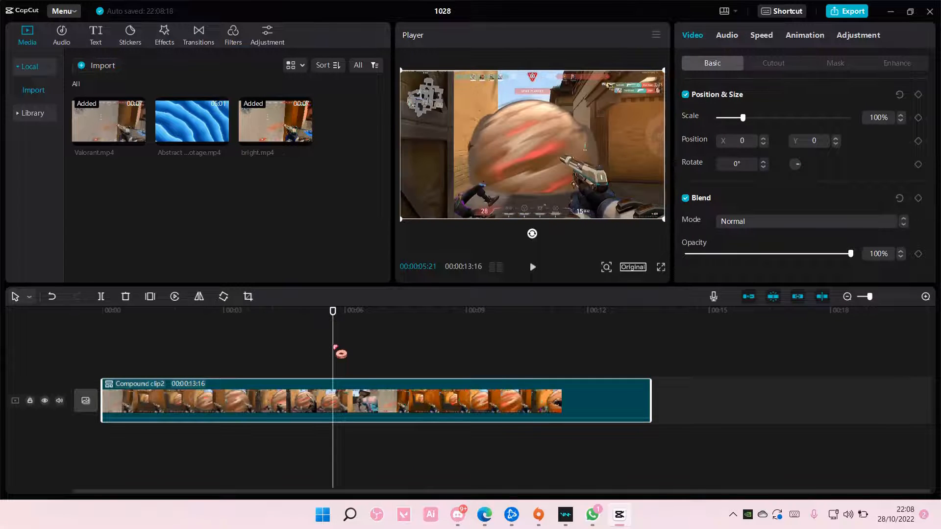
key("ctrl+z")
Step: Select both clips and delete them, leaving the timeline empty
left_click(303, 346)
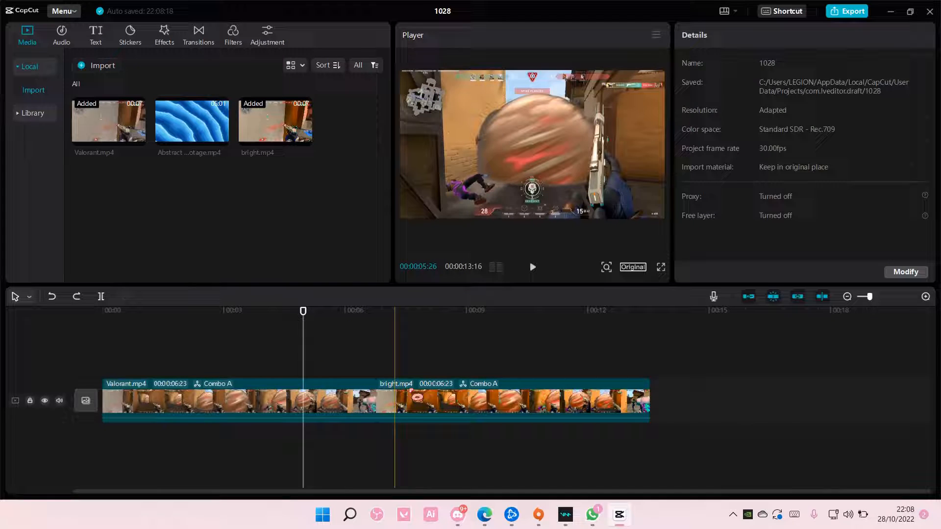
left_click(431, 412)
key("Delete")
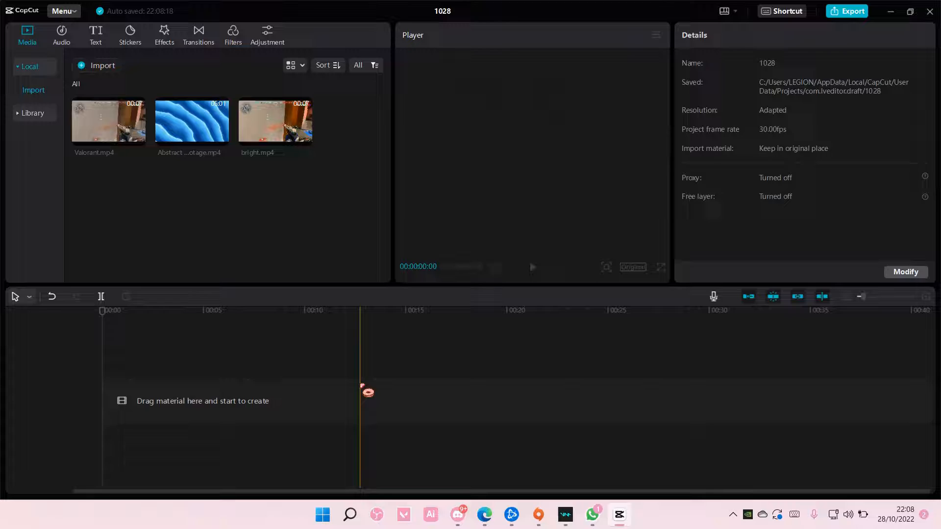
Step: Ungroup Combo A and delete the bright clip so only Valorant remains
right_click(337, 400)
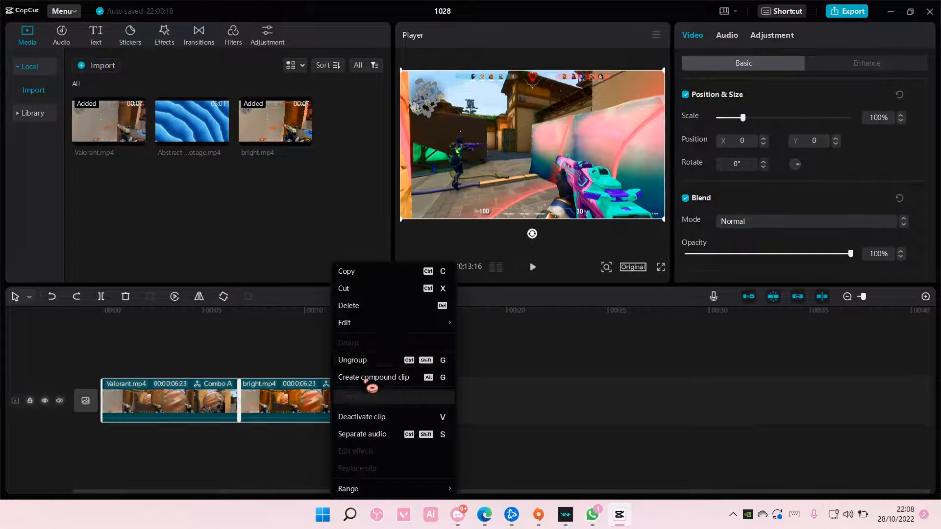
left_click(352, 362)
key("Delete")
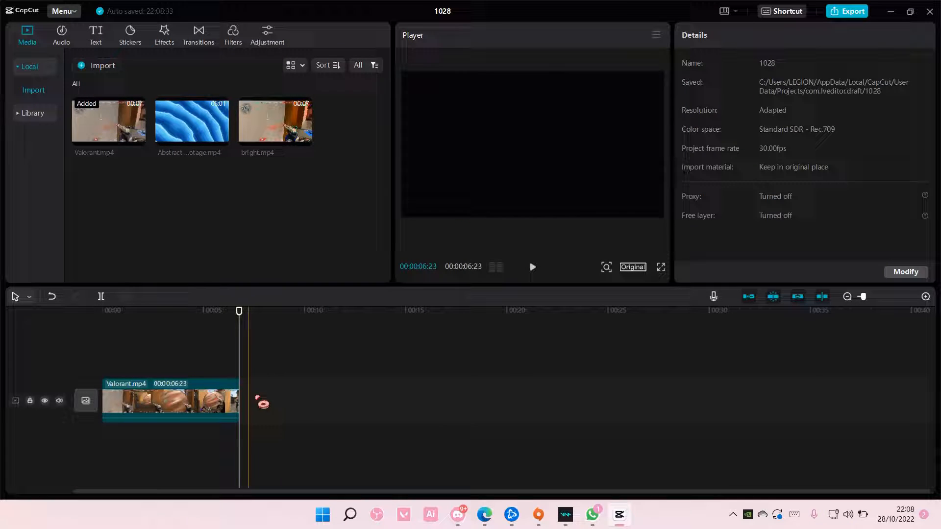
left_click(163, 37)
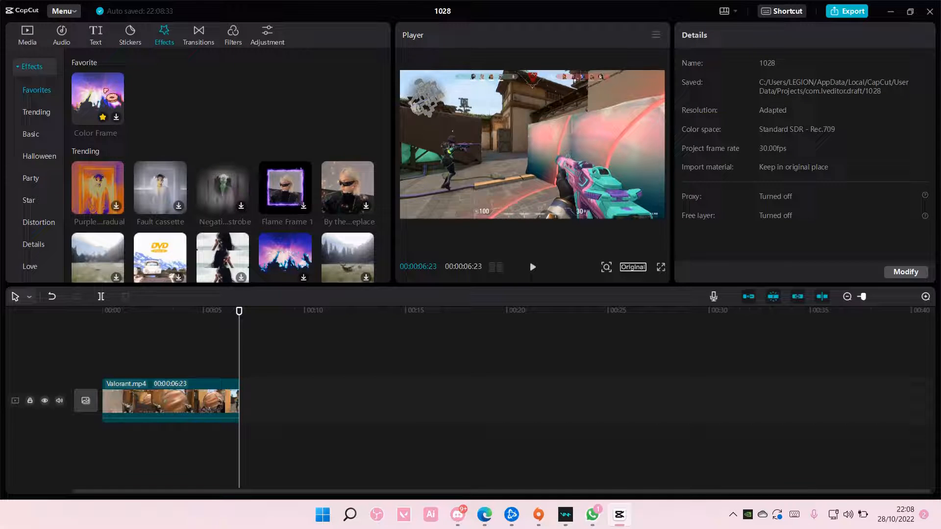
Step: Add the Color Frame effect and stretch it across the whole Valorant clip
left_click_drag(97, 100, 110, 339)
left_click(116, 121)
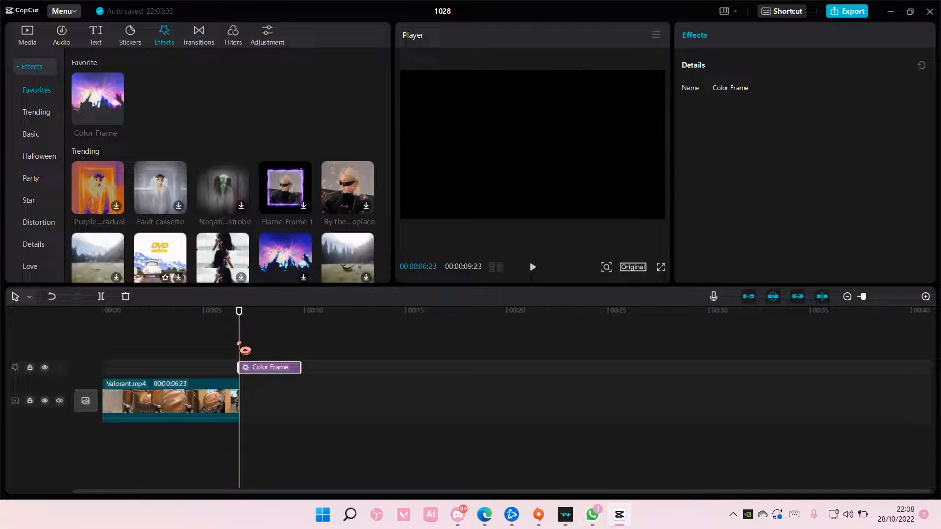
mouse_move(270, 367)
left_mouse_down()
mouse_move(132, 367)
mouse_move(238, 367)
left_mouse_up()
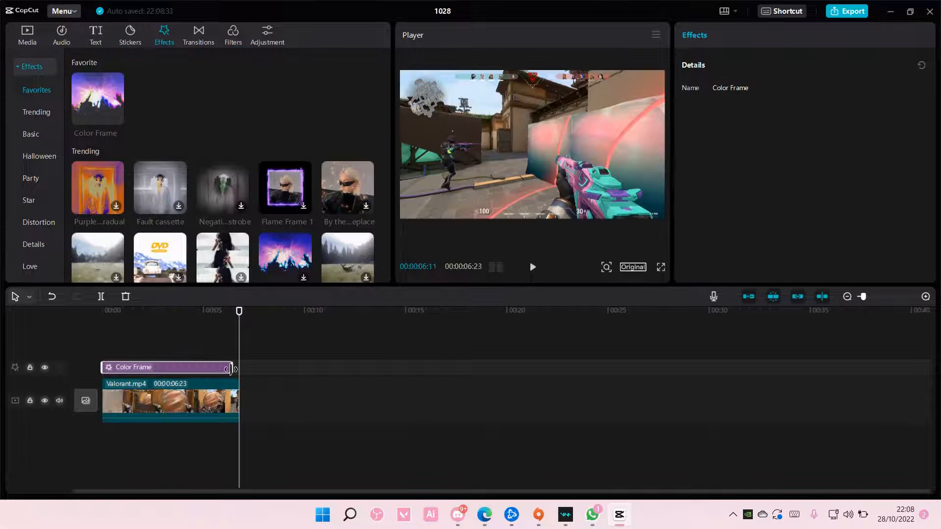
left_click(28, 34)
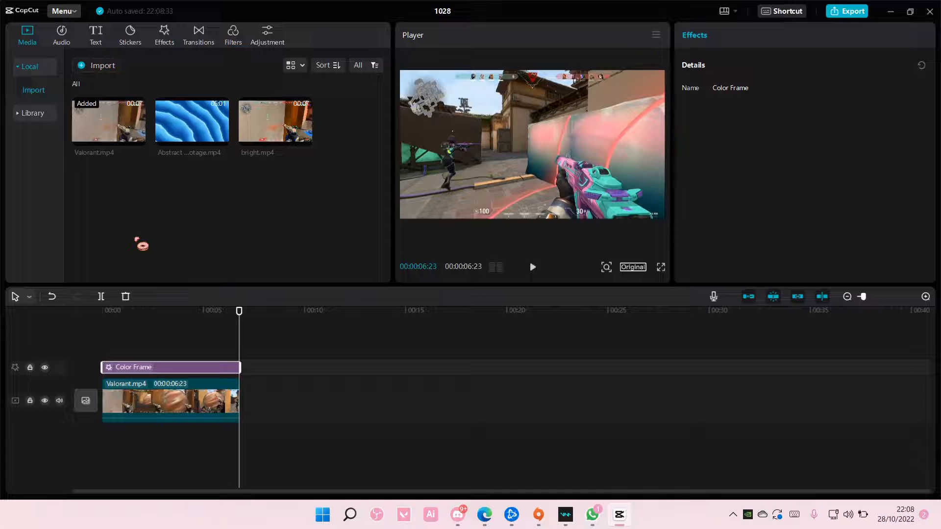
Step: Group the Color Frame effect with the Valorant clip and preview the result
left_click_drag(175, 335, 170, 412)
right_click(197, 339)
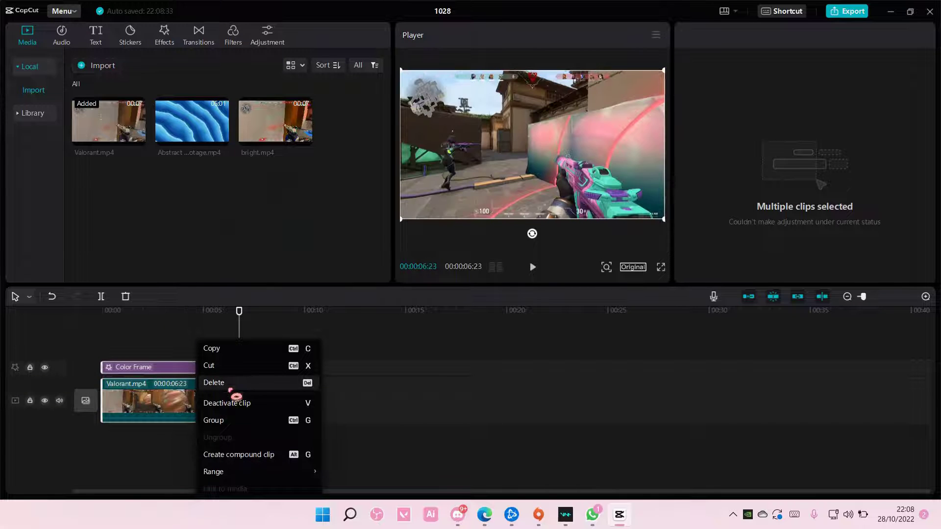
left_click(235, 421)
mouse_move(224, 318)
left_mouse_down()
mouse_move(237, 318)
mouse_move(139, 313)
left_mouse_up()
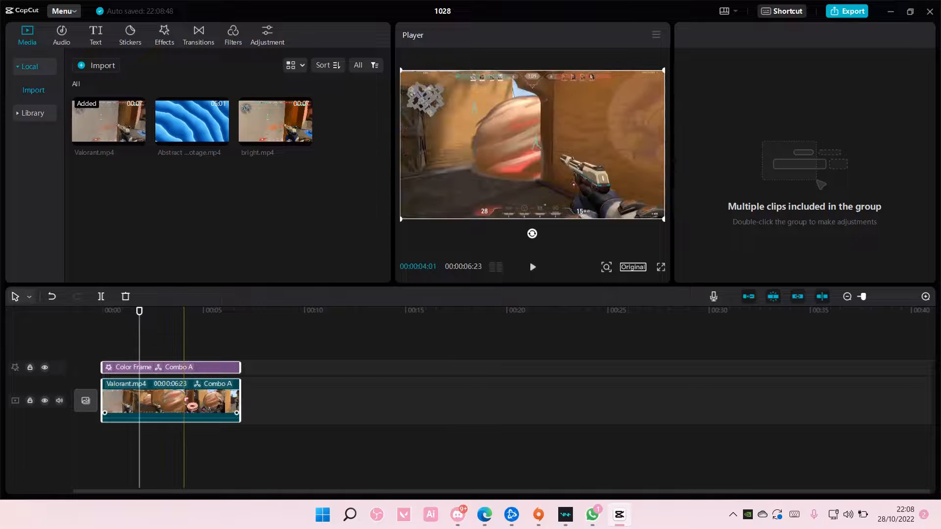
left_click_drag(188, 401, 234, 395)
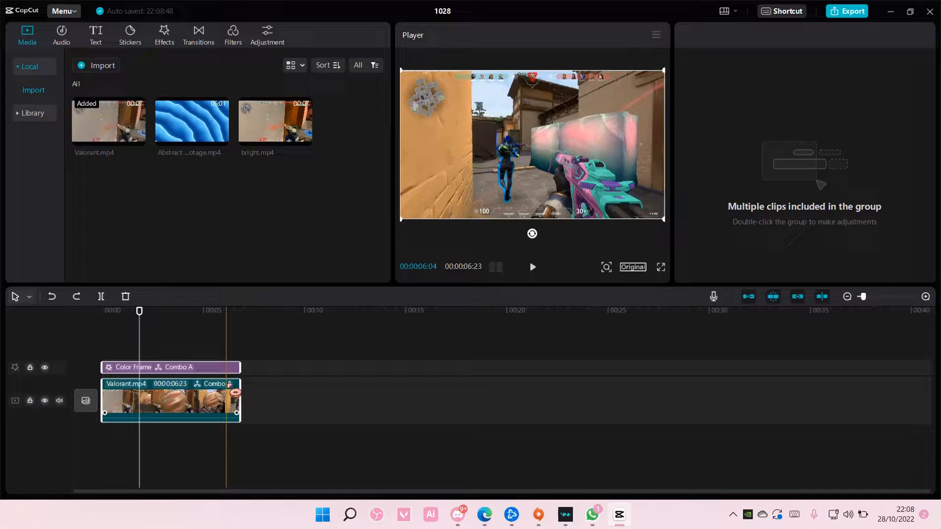
Step: Ungroup them with Ctrl+Shift+G and delete the Color Frame effect
key("ctrl+shift+g")
left_click(260, 353)
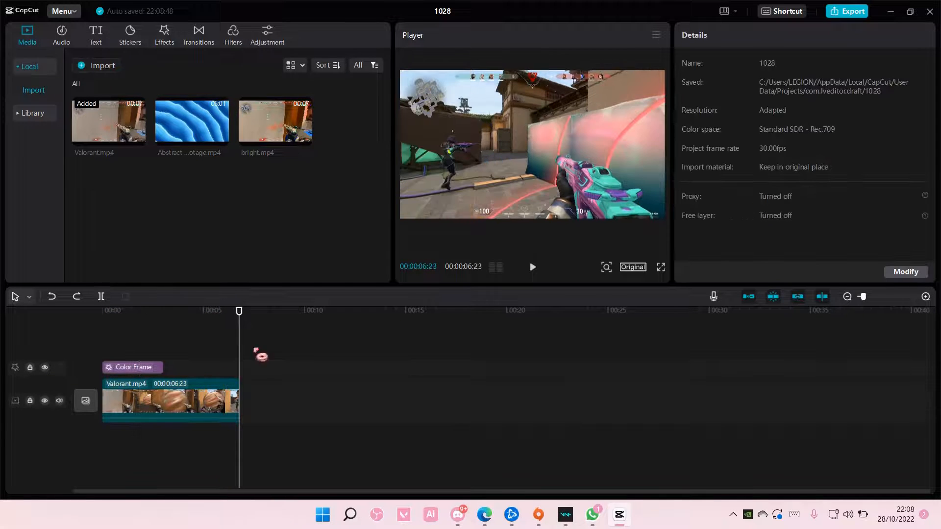
left_click(137, 368)
key("Delete")
Step: Preview Flame Frame 1, add it above the Valorant clip and trim it to match
left_click(168, 35)
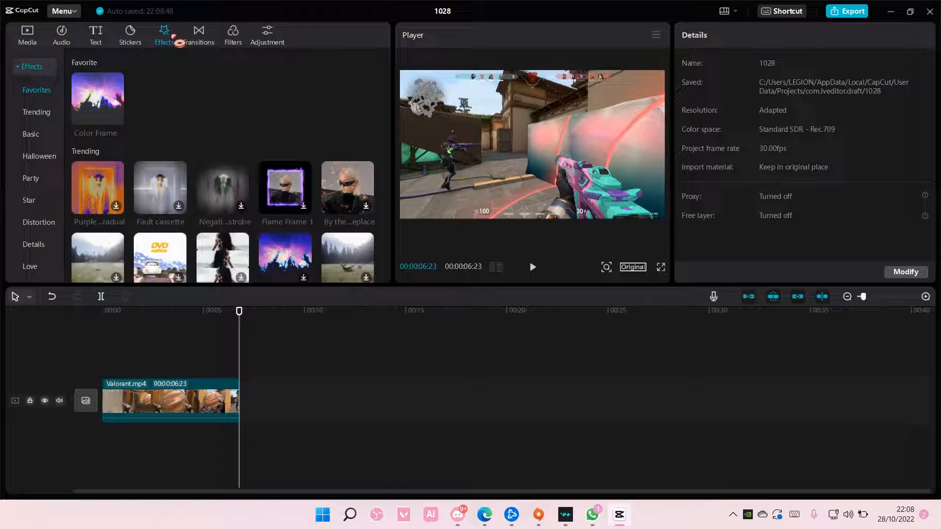
left_click_drag(239, 317, 112, 317)
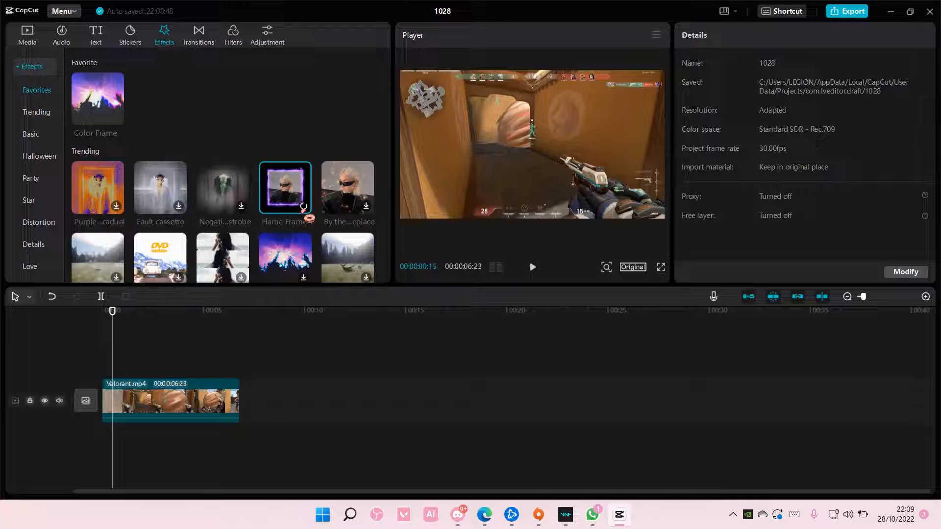
left_click(285, 188)
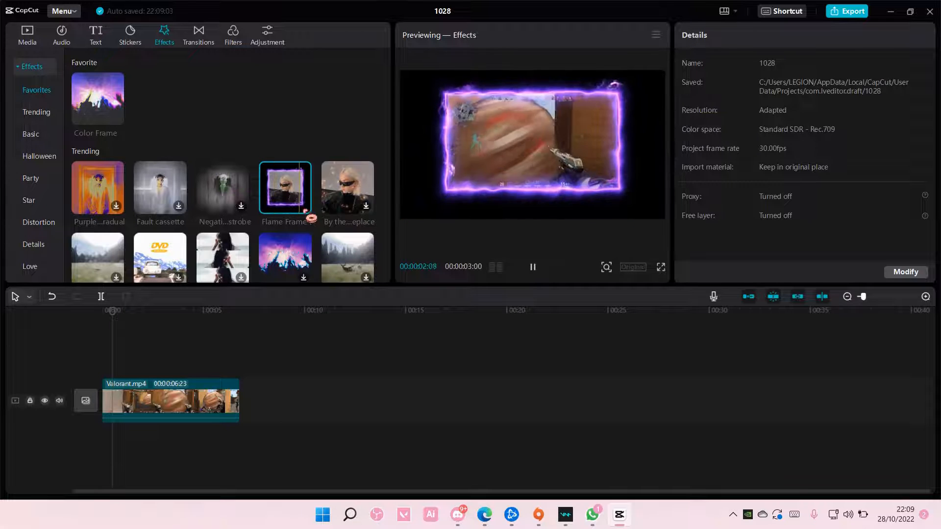
mouse_move(285, 187)
left_mouse_down()
mouse_move(108, 372)
mouse_move(239, 368)
left_mouse_up()
mouse_move(265, 441)
left_mouse_down()
mouse_move(200, 353)
mouse_move(184, 368)
left_mouse_up()
Step: Group the Flame Frame effect with the Valorant clip as Combo A
right_click(203, 343)
left_click(221, 397)
double_click(169, 369)
Step: Place the blue wave clip on the timeline and shrink the grouped Valorant clip to about 40%
left_click(28, 36)
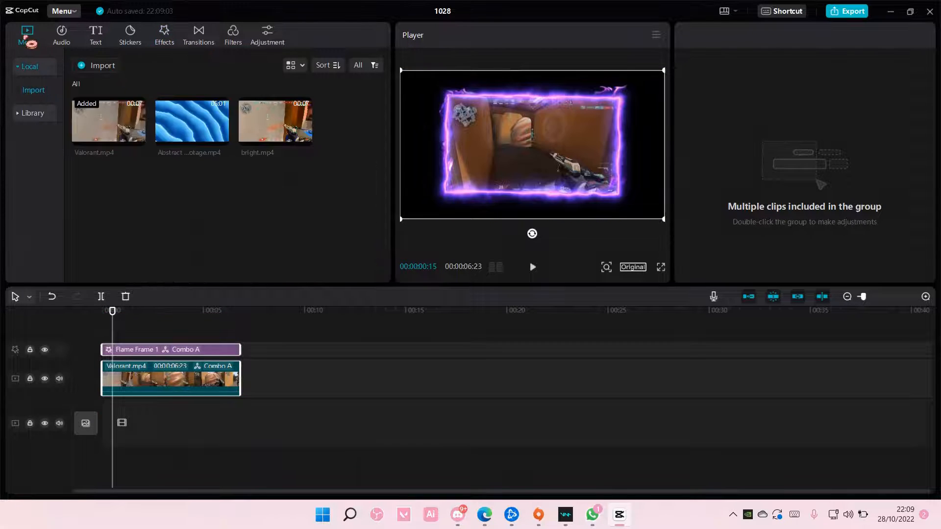
left_click_drag(192, 121, 147, 423)
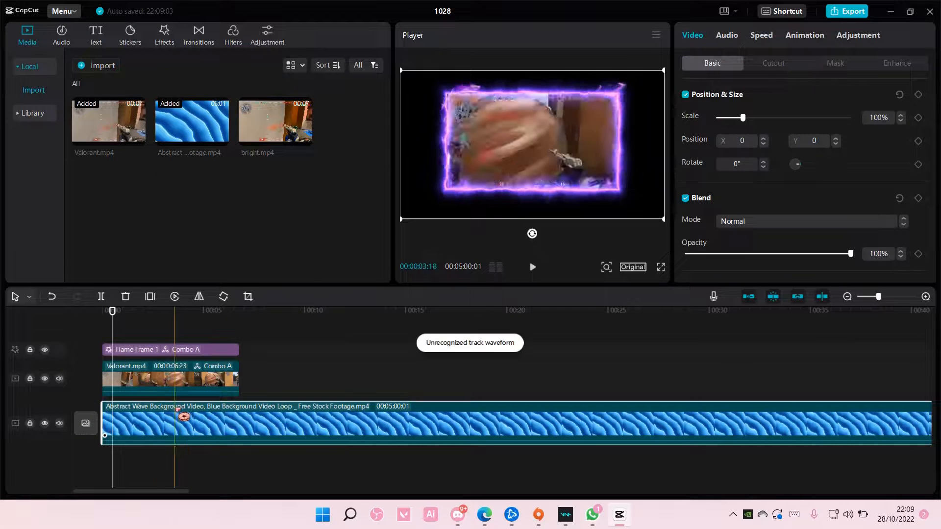
left_click(188, 386)
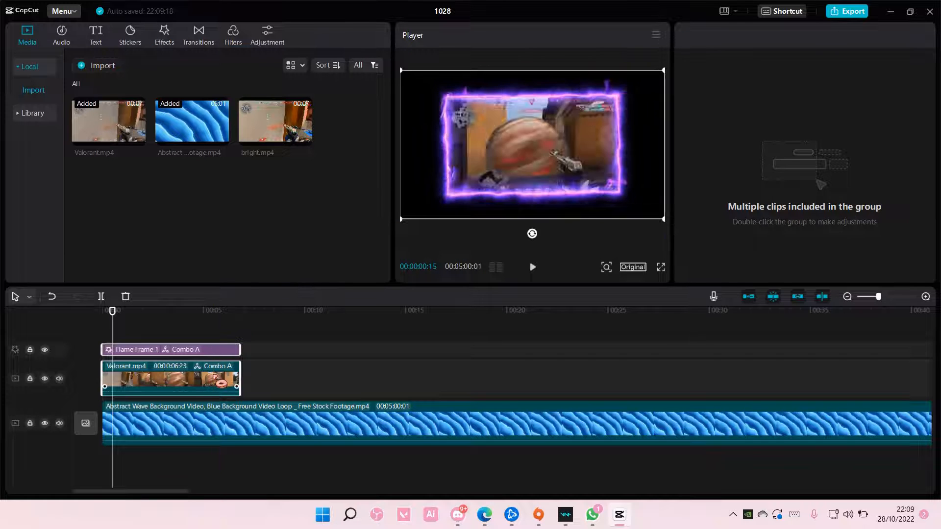
double_click(169, 379)
left_click_drag(745, 117, 728, 117)
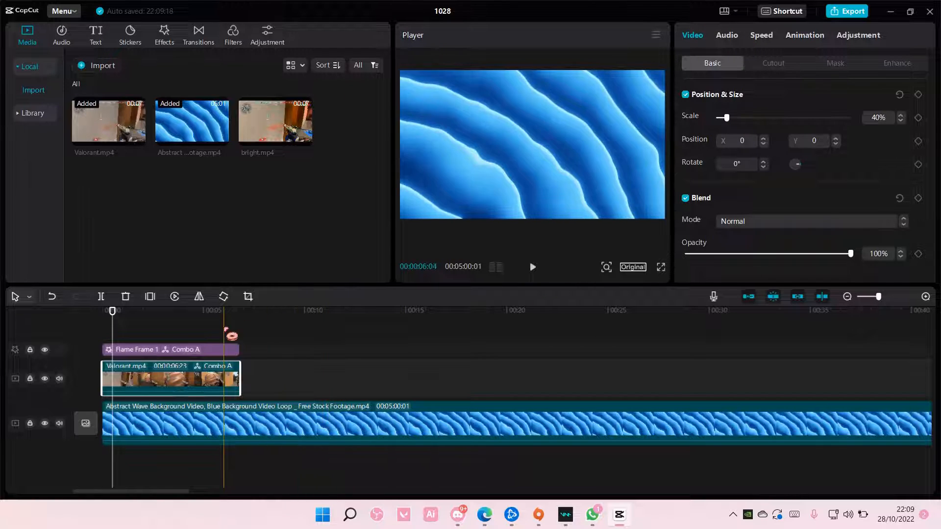
Step: Delete the blue wave background and select both the effect and video clips
key("Delete")
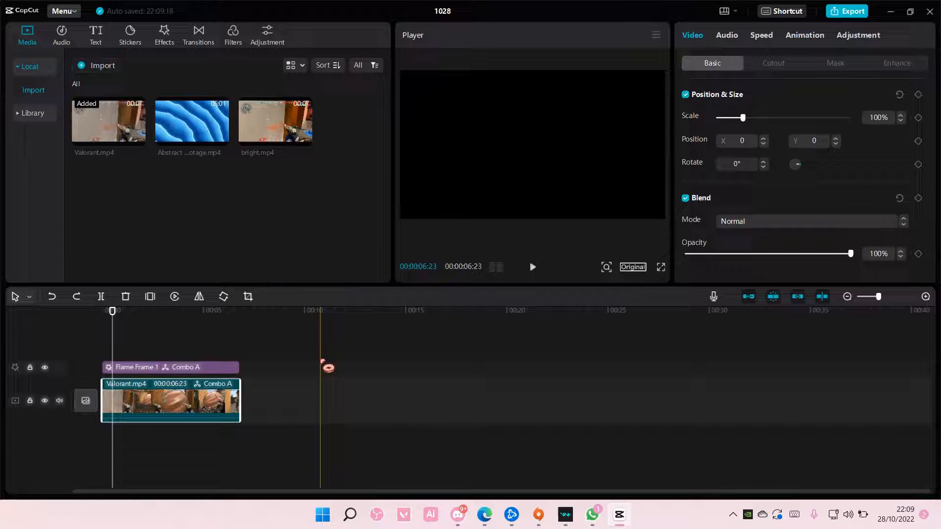
left_click_drag(327, 371, 147, 412)
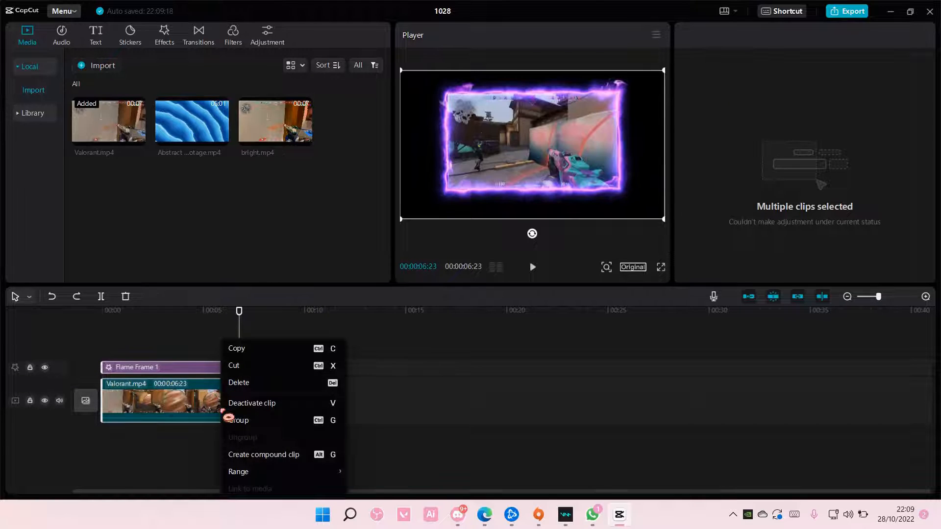
Step: Create a compound clip from the effect and video and put the blue wave background beneath it
right_click(221, 338)
left_click(268, 456)
left_click_drag(210, 405, 196, 363)
left_click(135, 331)
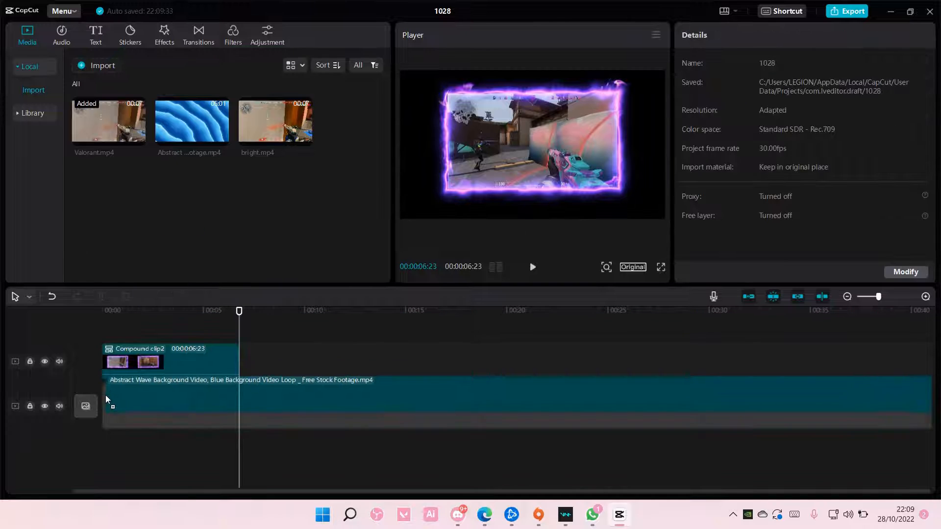
left_click_drag(191, 121, 105, 398)
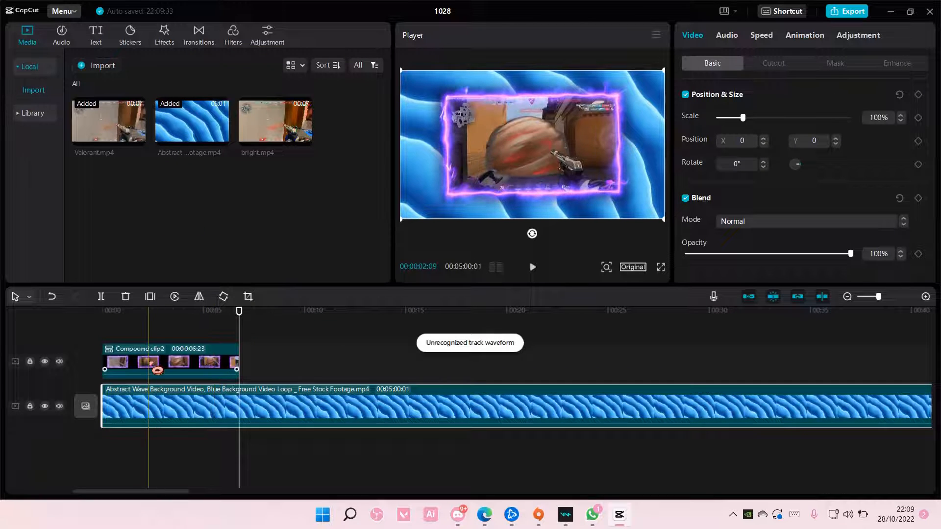
left_click(110, 324)
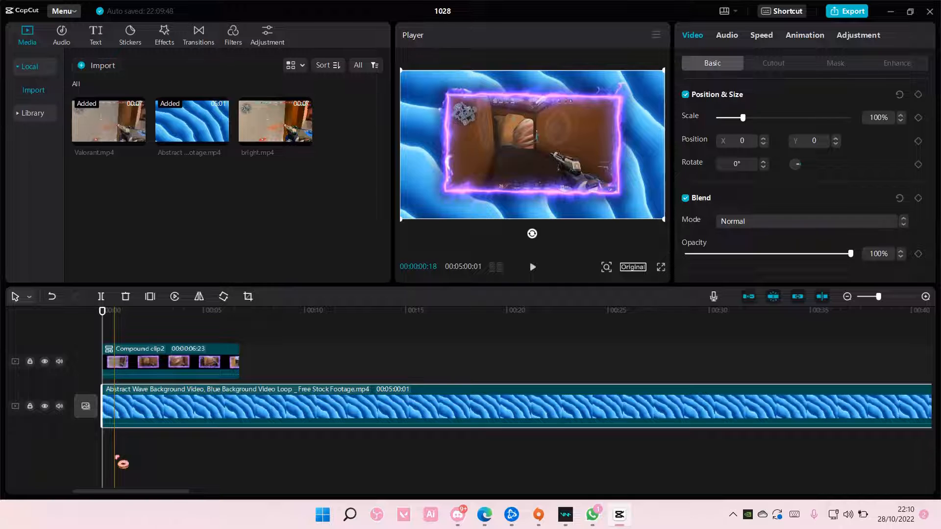
Step: Scrub through the preview and delete the blue wave background clip
left_click_drag(121, 464, 228, 383)
left_click_drag(208, 413, 298, 416)
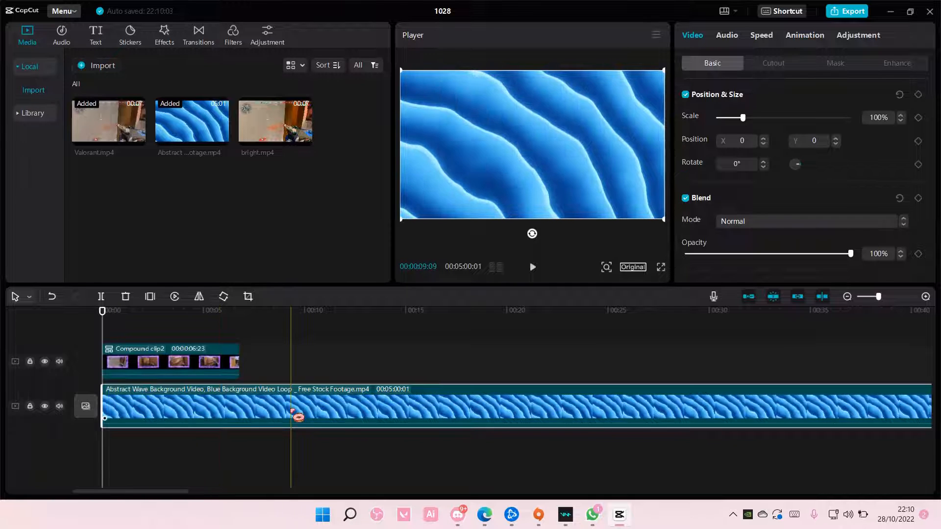
key("Delete")
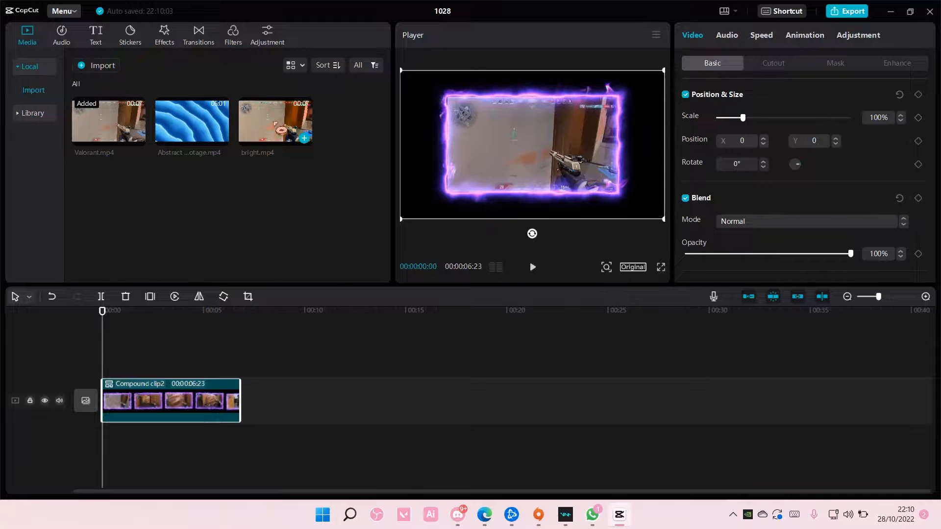
Step: Add bright.mp4 and then Valorant.mp4 after the compound clip on the main track
left_click_drag(275, 121, 249, 401)
mouse_move(108, 122)
left_mouse_down()
mouse_move(365, 374)
mouse_move(441, 400)
left_mouse_up()
left_click(316, 401)
right_click(323, 401)
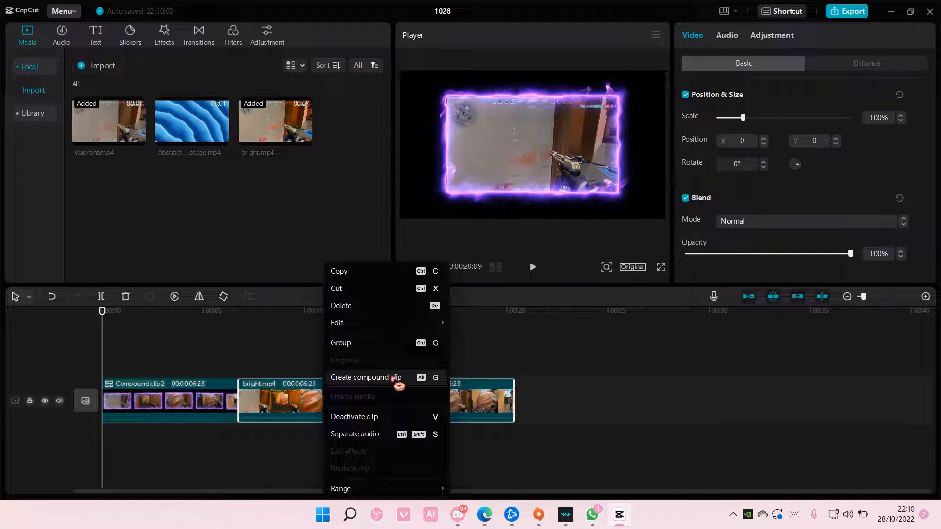
left_click(595, 379)
left_click(719, 433)
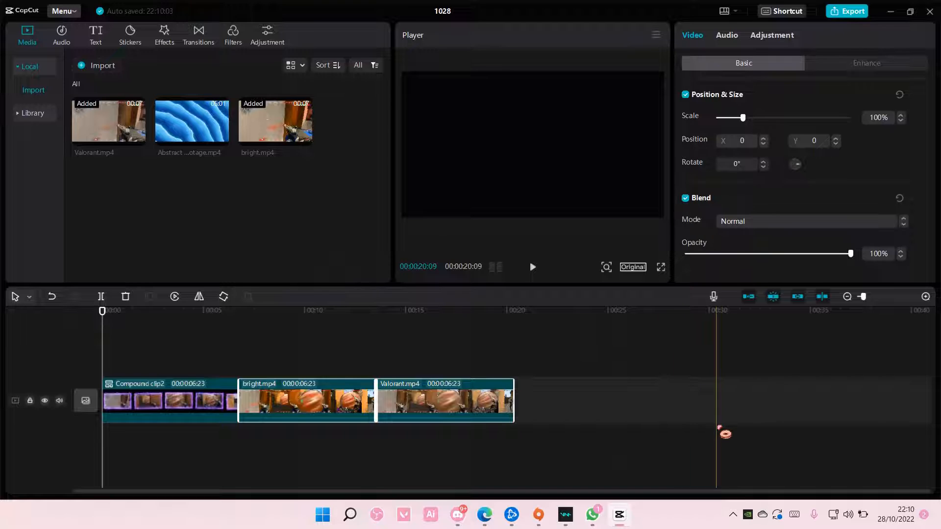